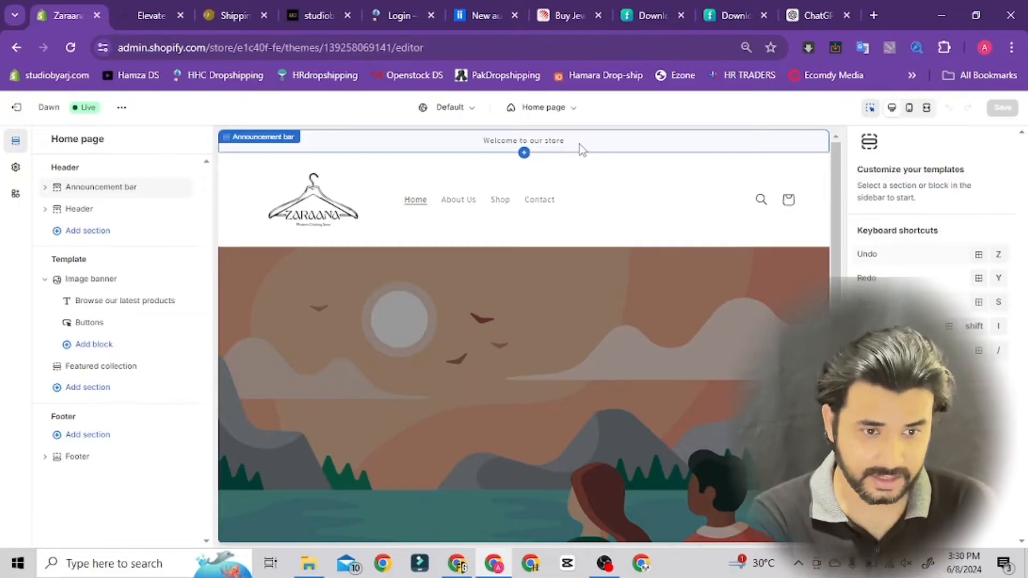
Set the announcement bar's color scheme to Scheme 4
click(112, 194)
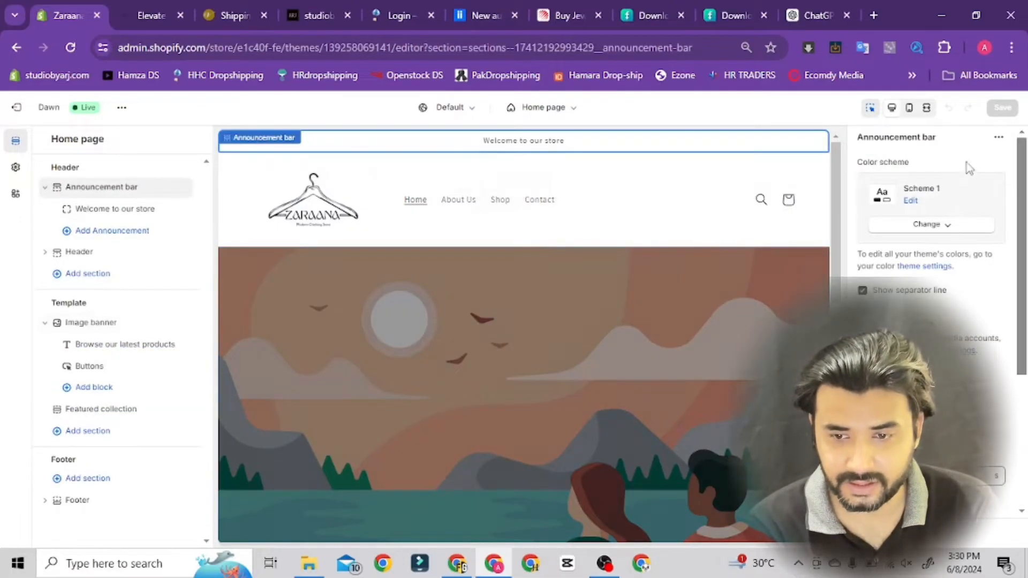
click(951, 227)
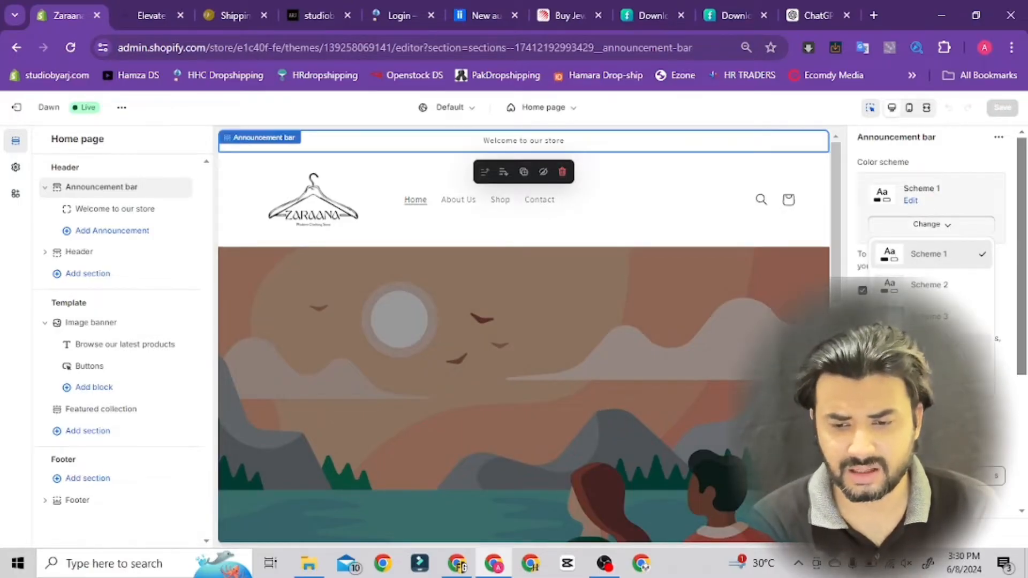
click(929, 347)
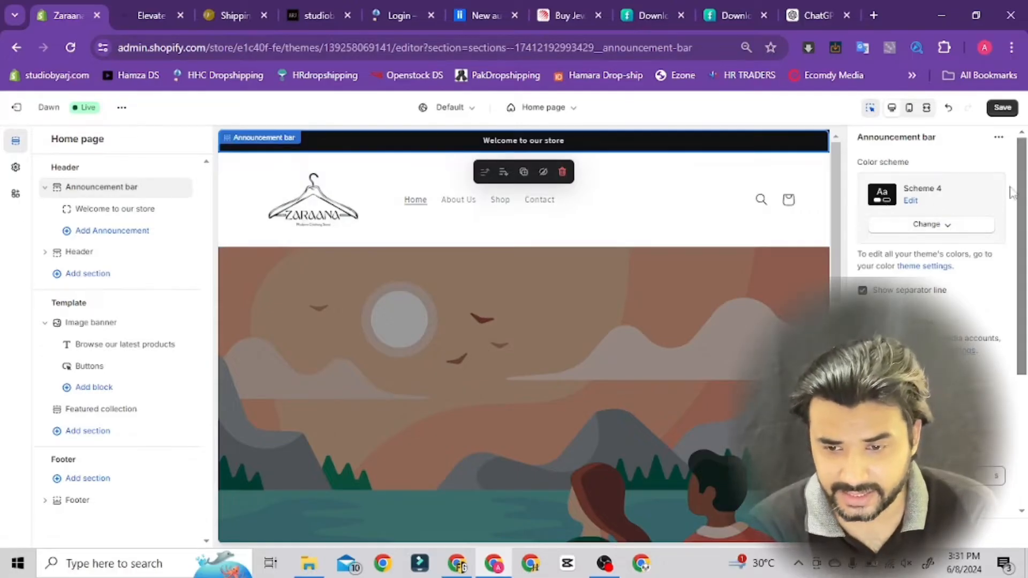
Review the announcement bar's remaining settings, including the separator line, social media icons, auto-rotation and country/region selector
scroll(1025, 213, down, 1)
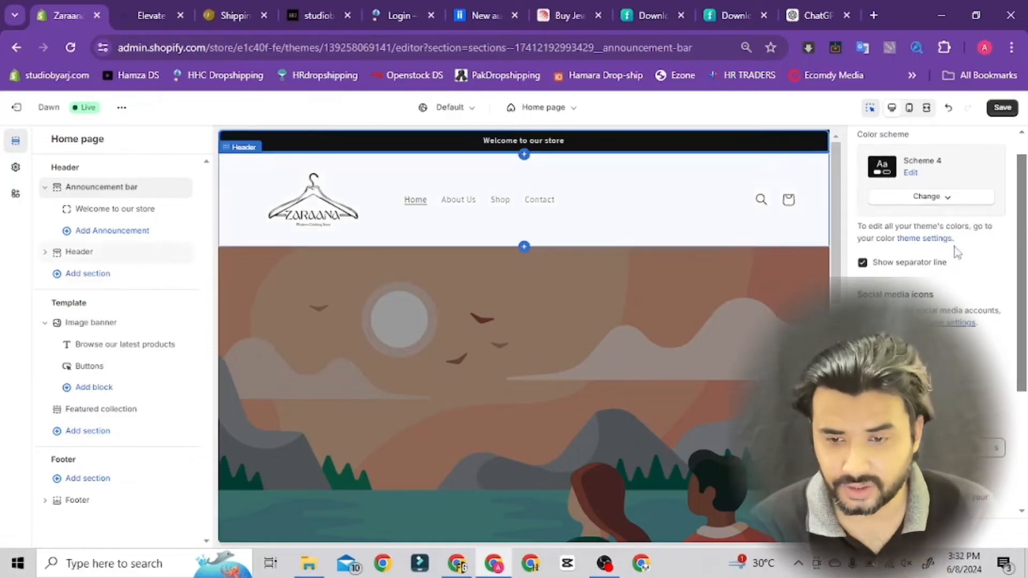
drag(1020, 248, 1022, 293)
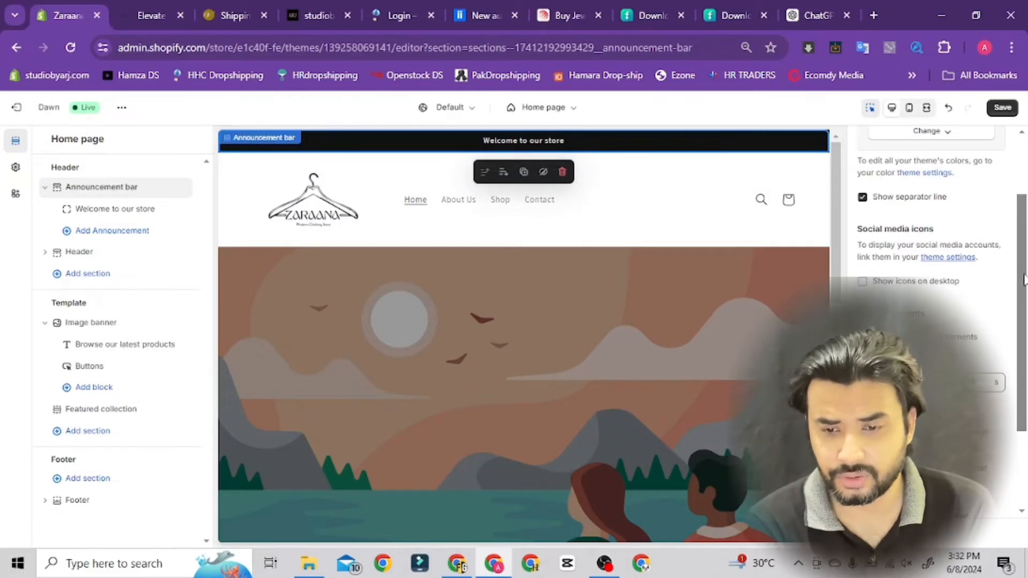
drag(1022, 281, 1023, 304)
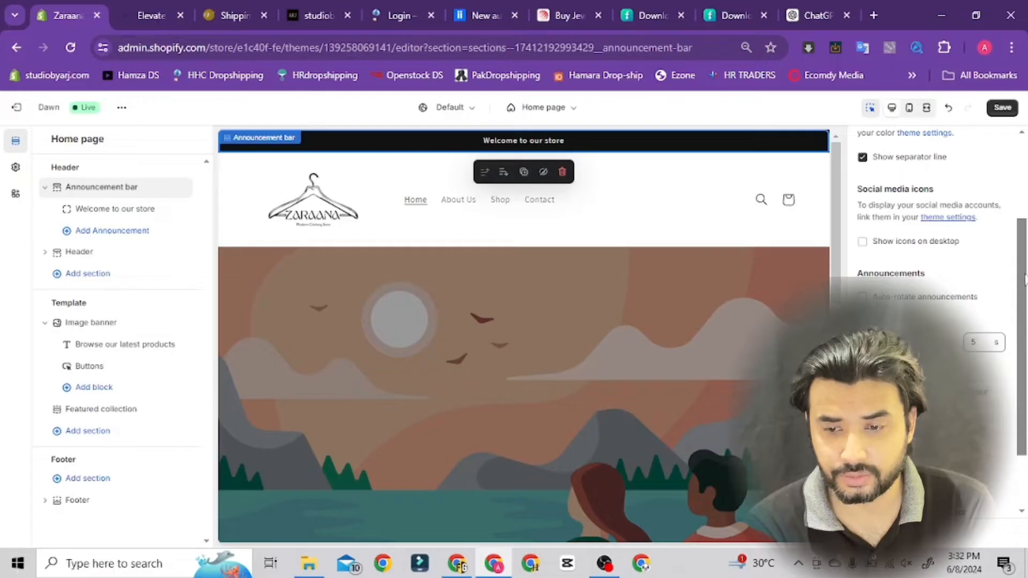
scroll(1023, 291, down, 1)
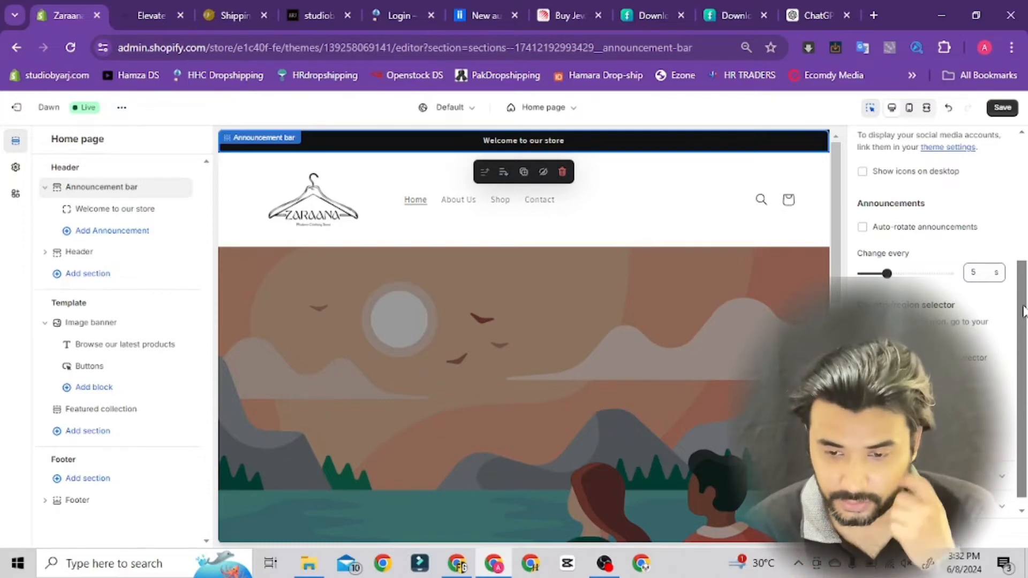
scroll(1022, 313, down, 1)
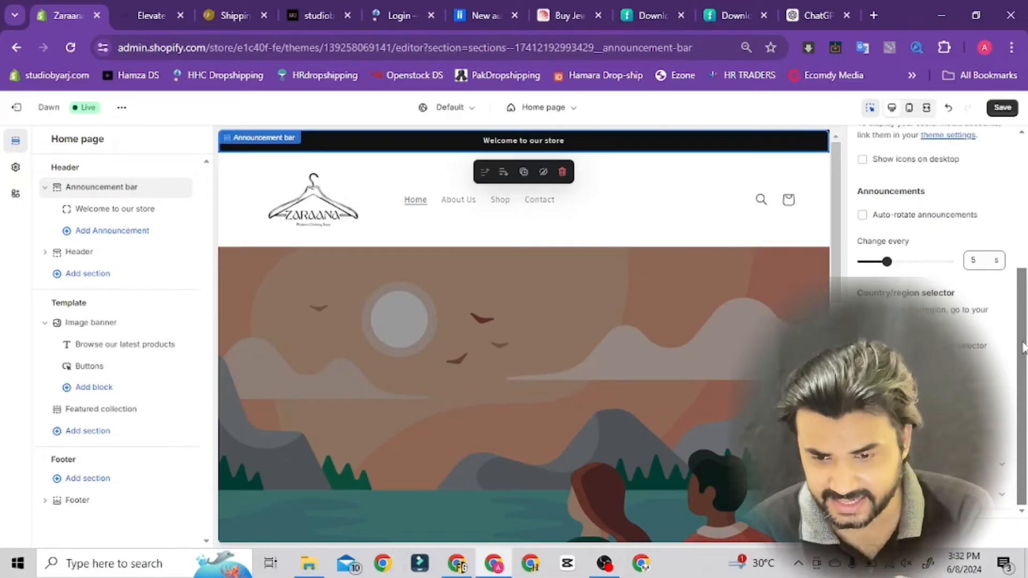
drag(1021, 377, 1026, 324)
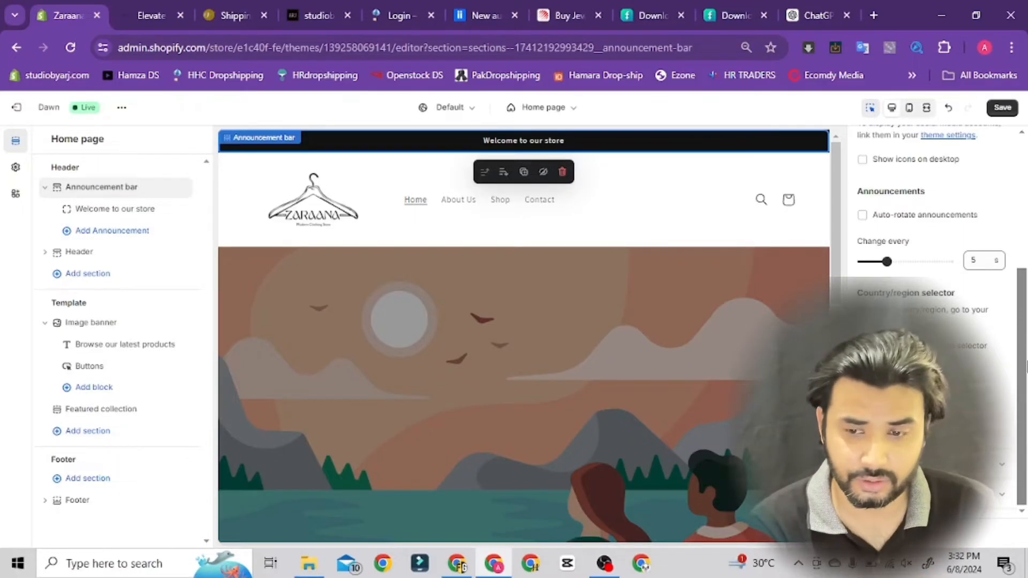
scroll(1025, 369, up, 1)
drag(1027, 325, 1027, 328)
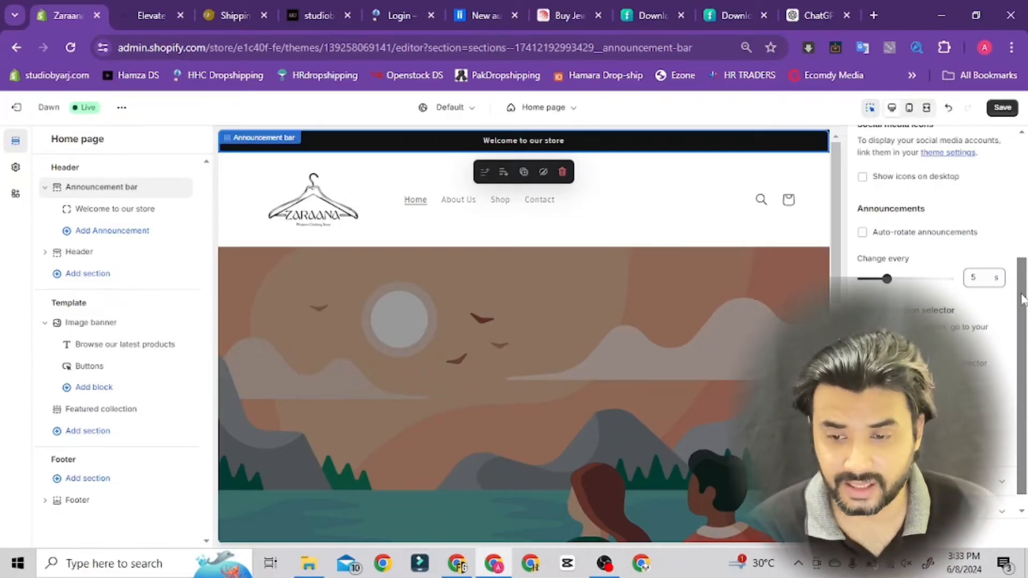
drag(1022, 299, 1026, 176)
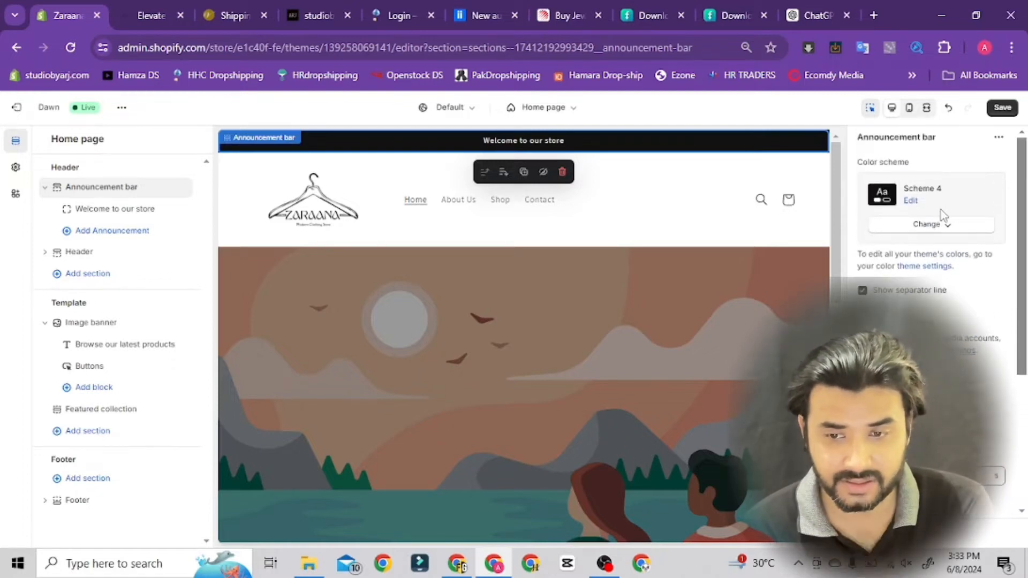
Change the announcement text from the default greeting to "Free Shipping all over Pakistan" and save the theme
click(116, 214)
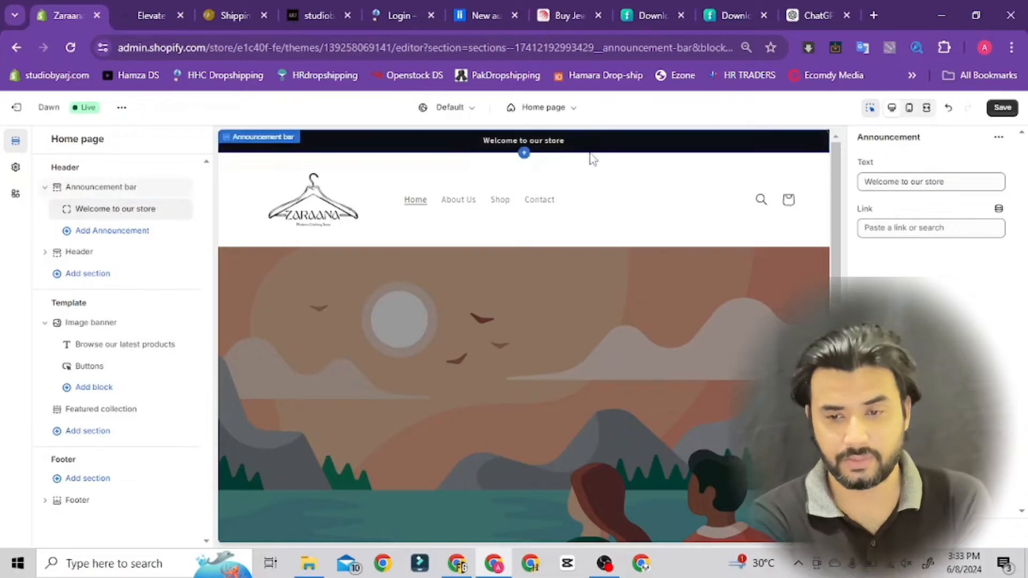
drag(959, 182, 815, 197)
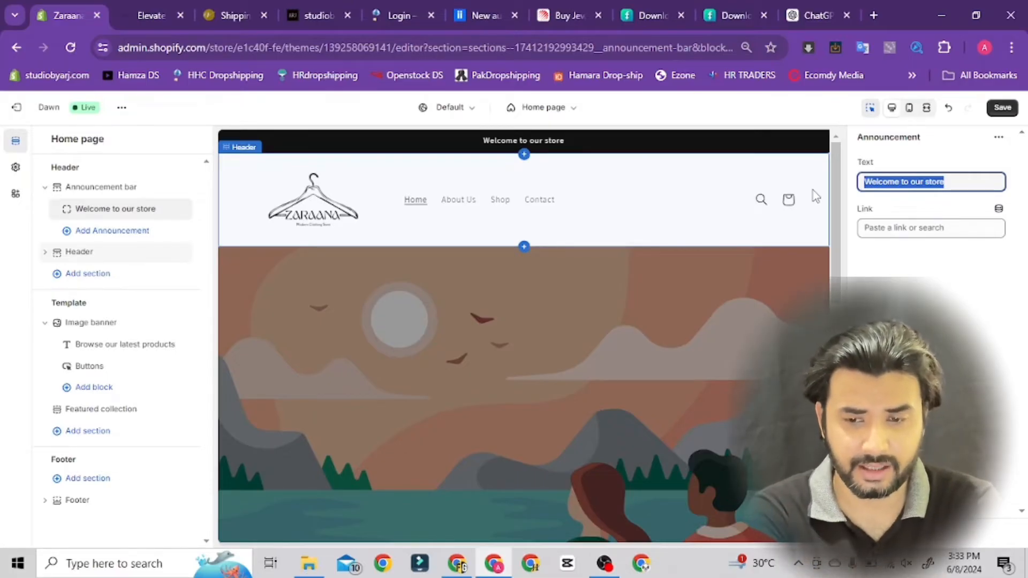
text(Free )
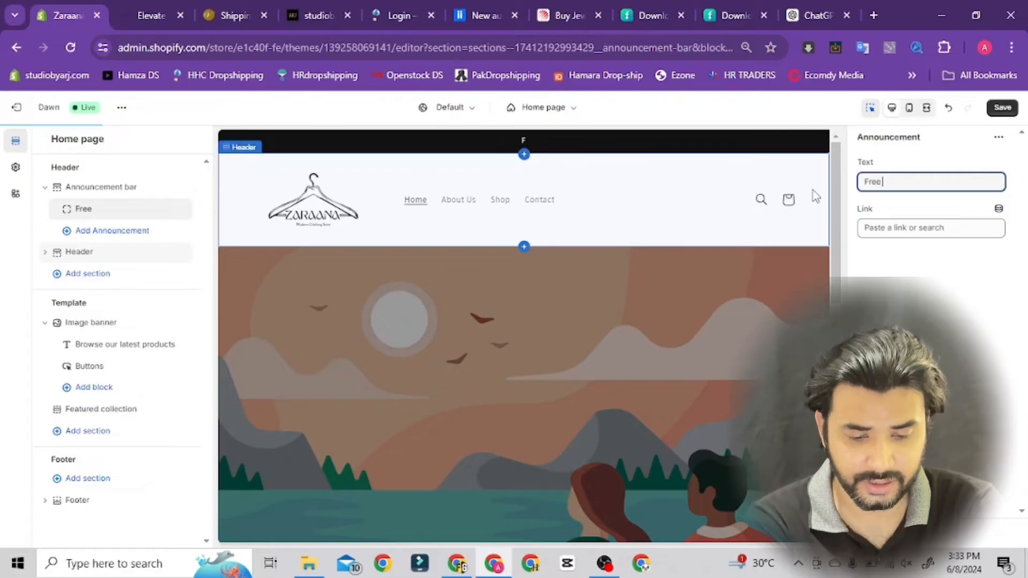
text(Shipping)
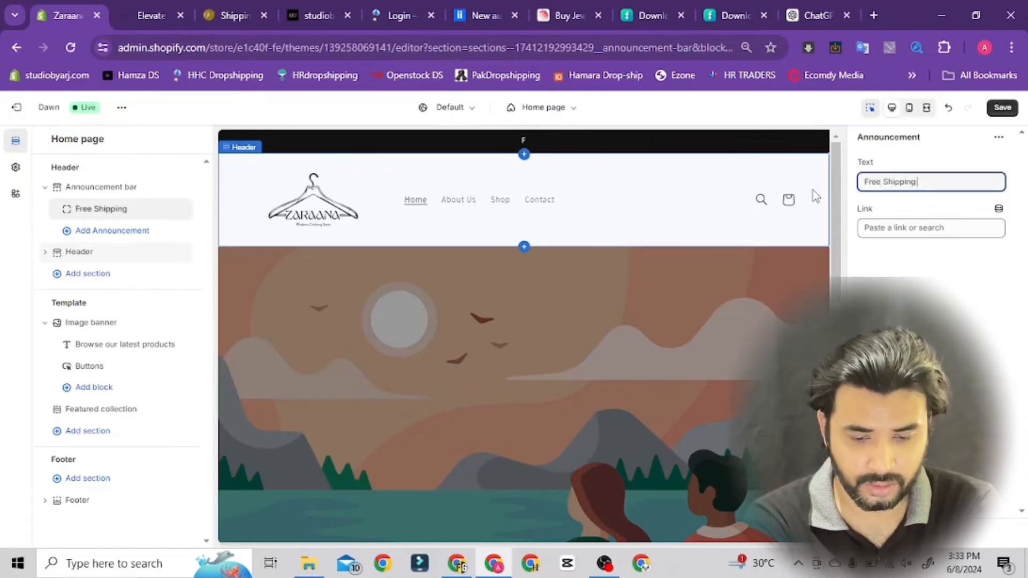
text( all ove)
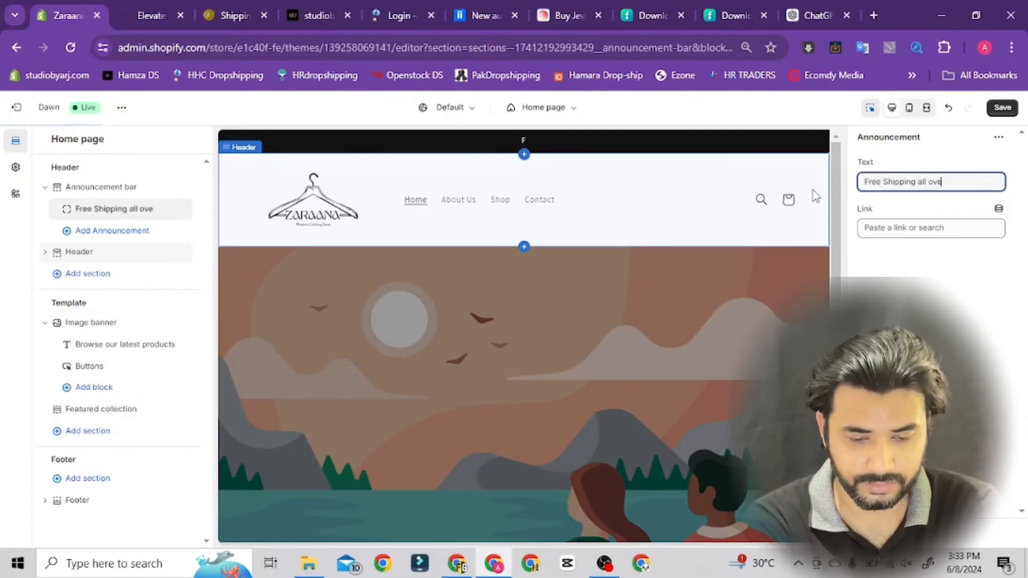
text(r Paksitan)
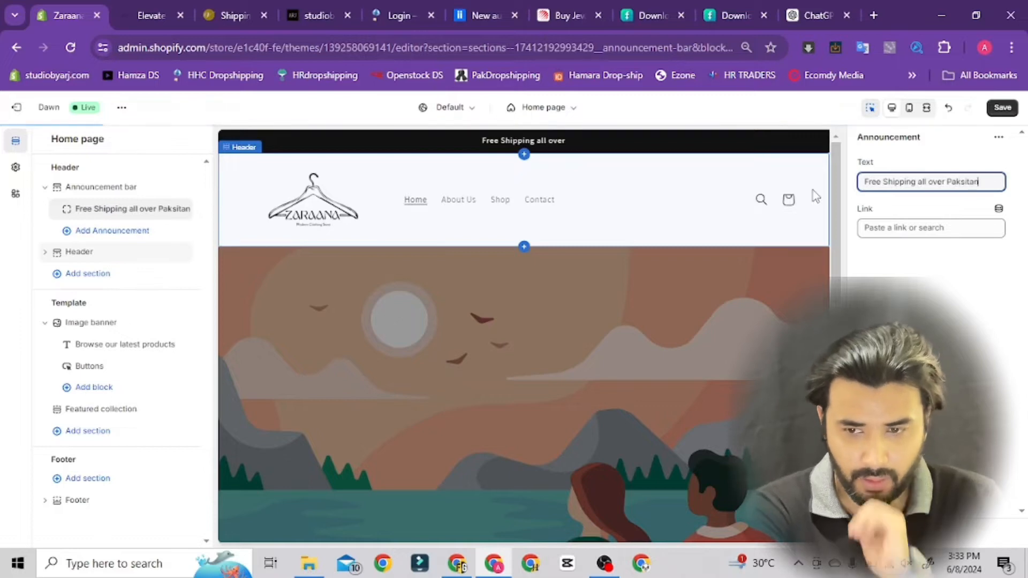
key(BackSpace)
key(BackSpace)
key(BackSpace)
key(BackSpace)
key(BackSpace)
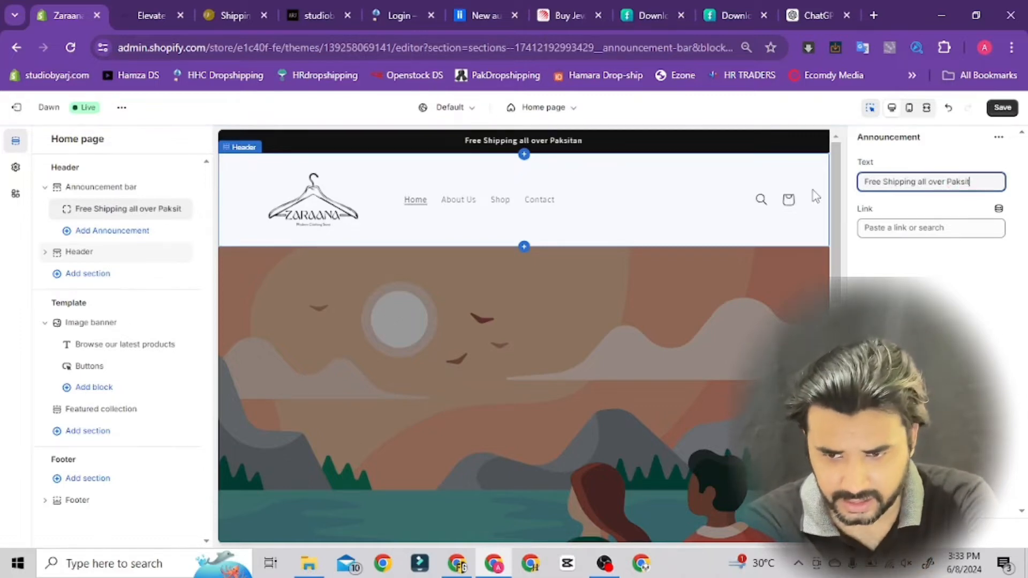
text(istan)
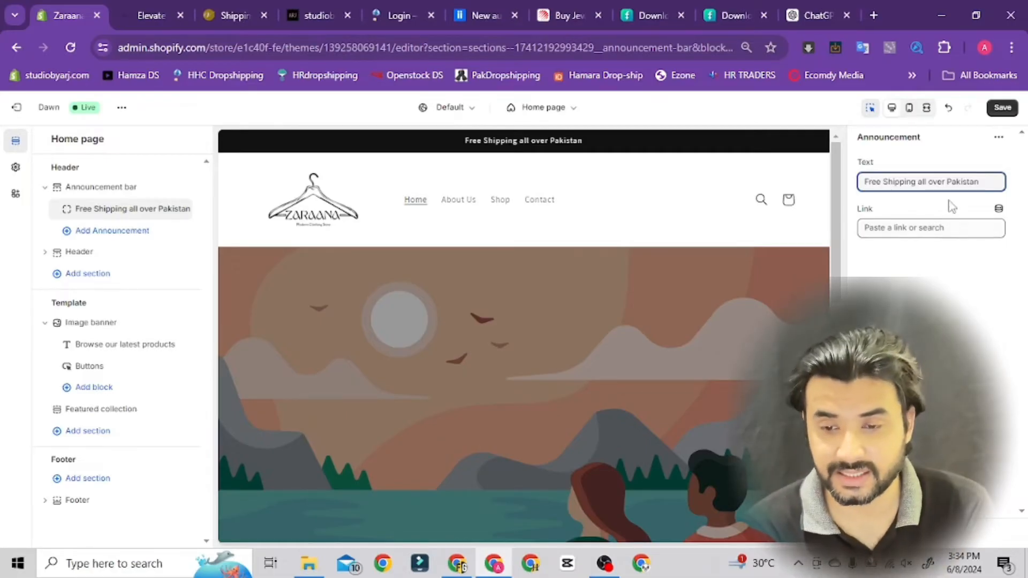
click(941, 232)
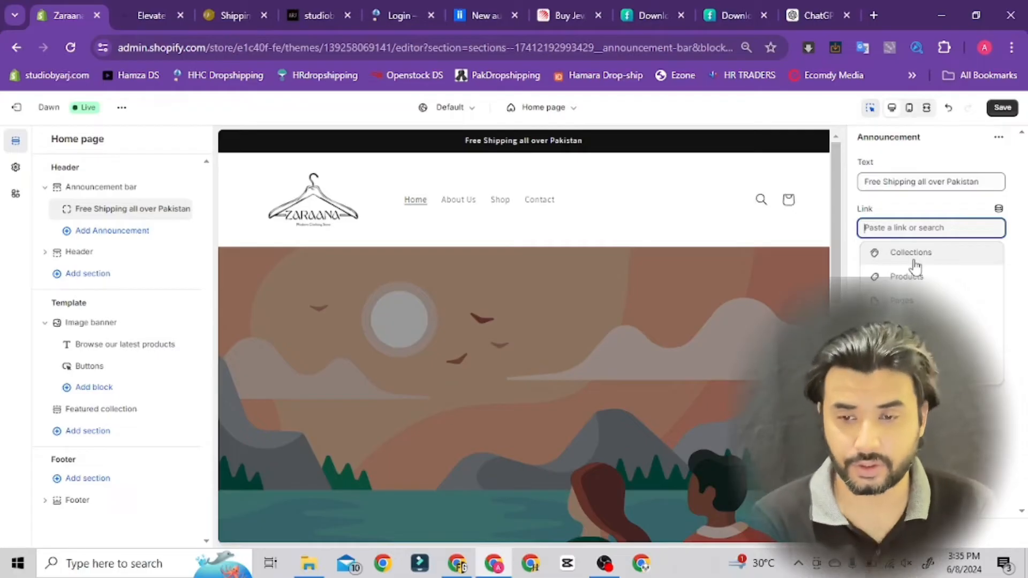
click(1005, 111)
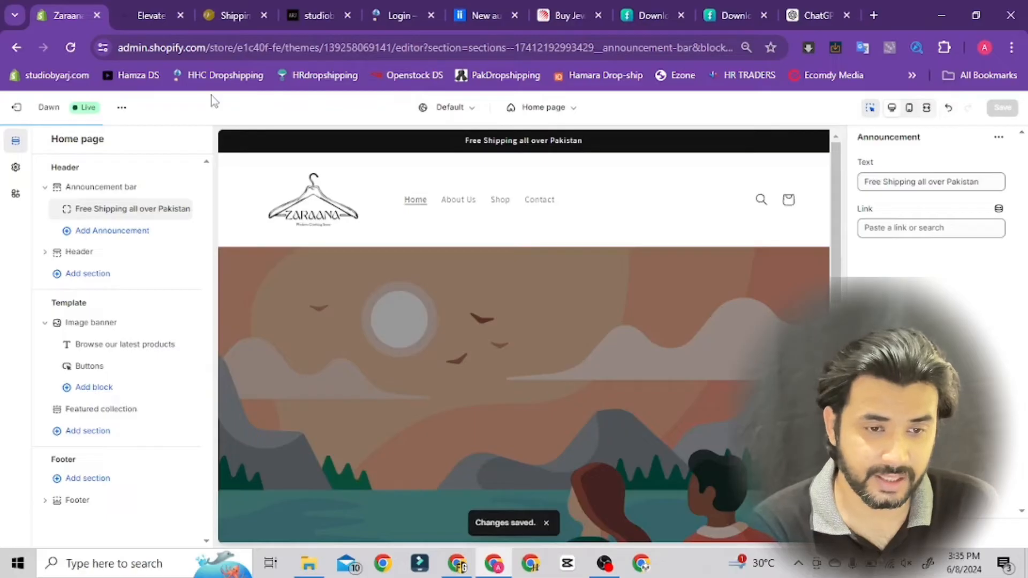
Reload the live zaraana.com storefront to check its announcement bar, and return to the theme editor
click(142, 17)
click(71, 48)
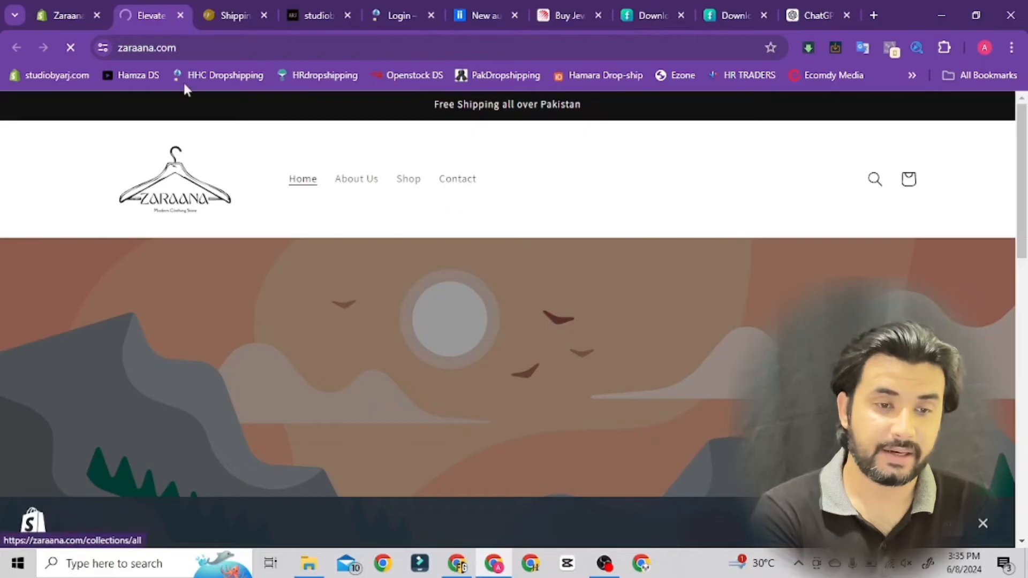
click(62, 13)
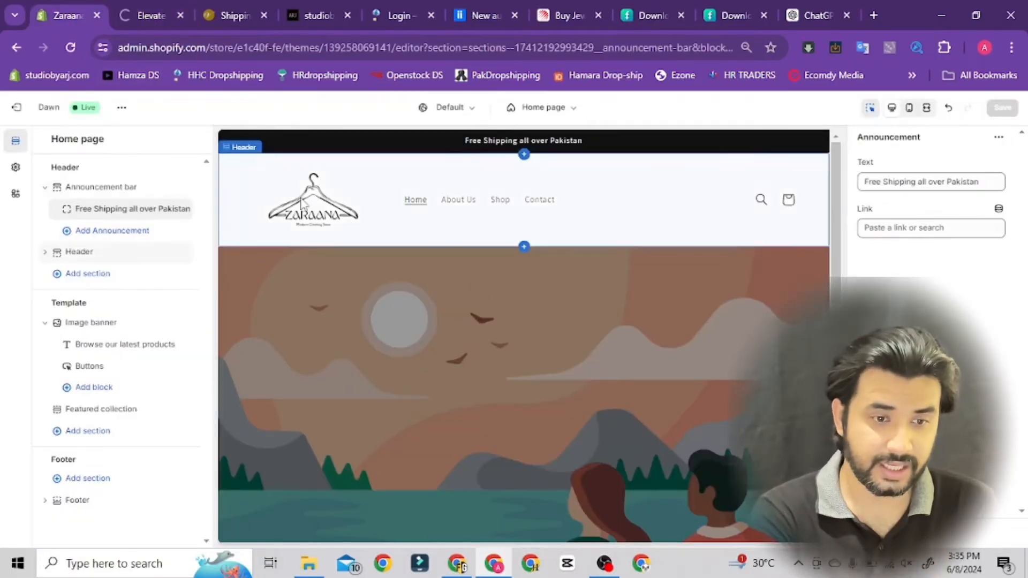
Add a second announcement to the announcement bar and delete it again
click(109, 235)
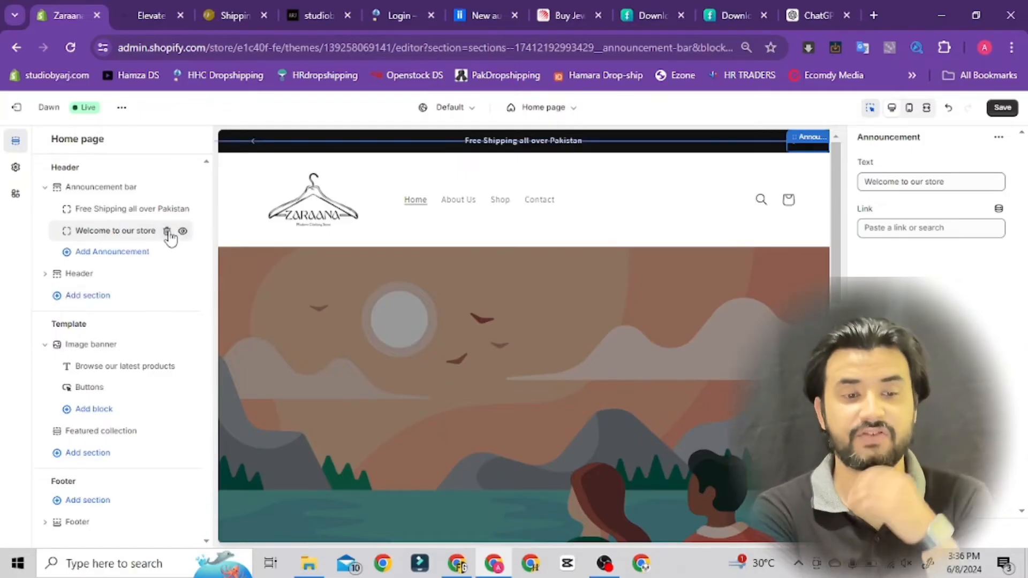
click(167, 231)
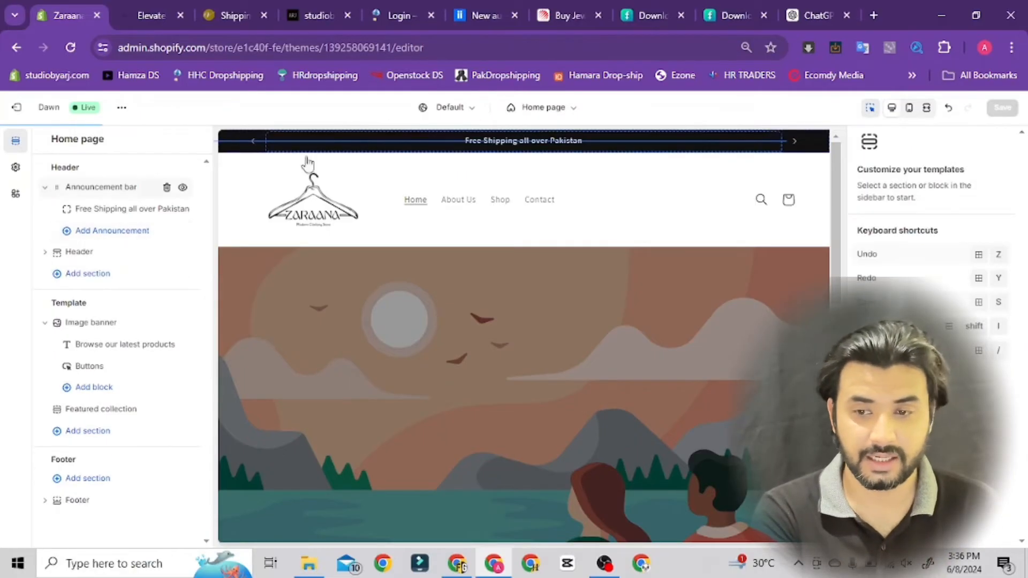
Try the Top left, Top center and Middle left desktop logo positions for the header, and set it to Middle center
click(78, 251)
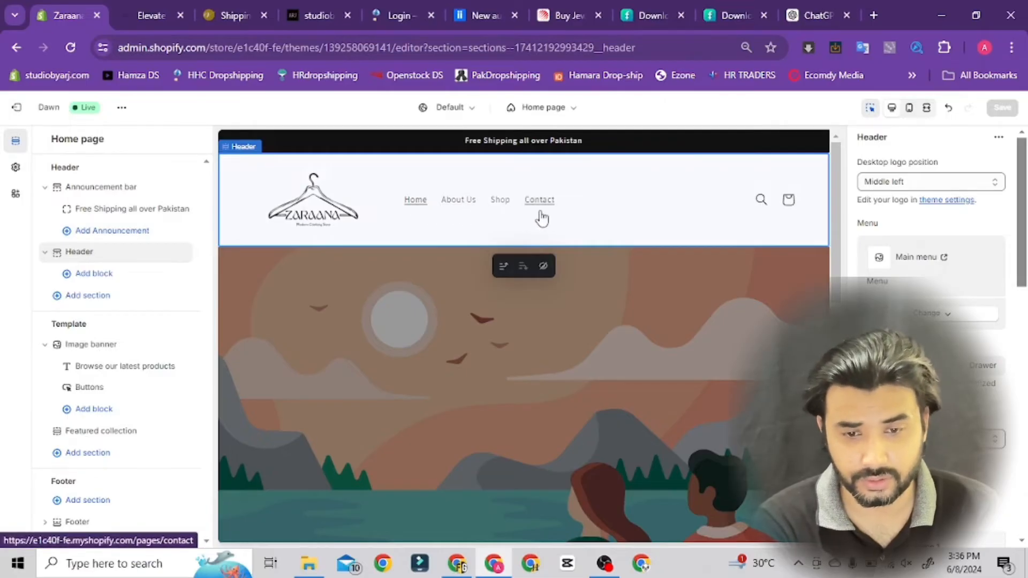
click(46, 256)
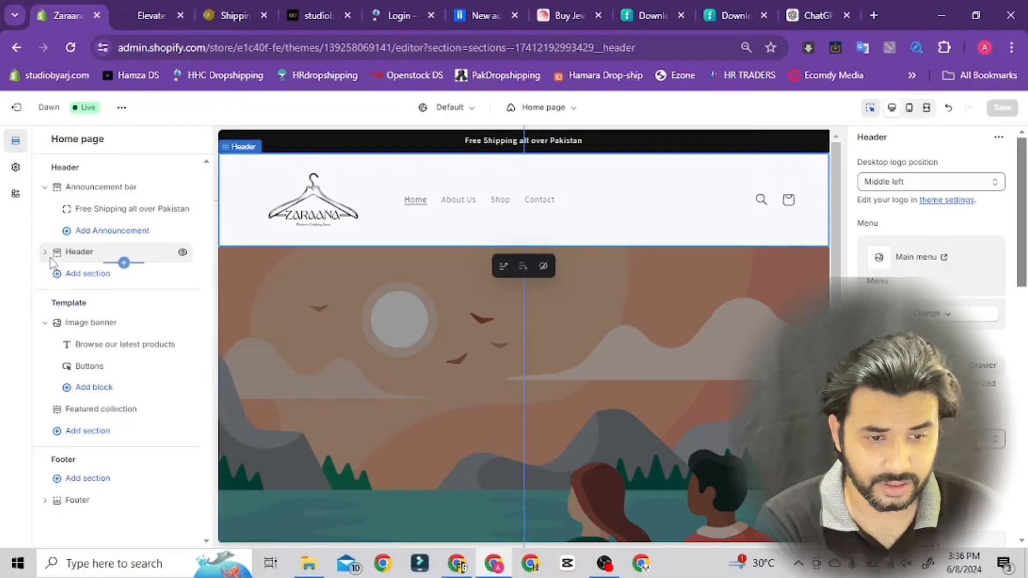
click(45, 255)
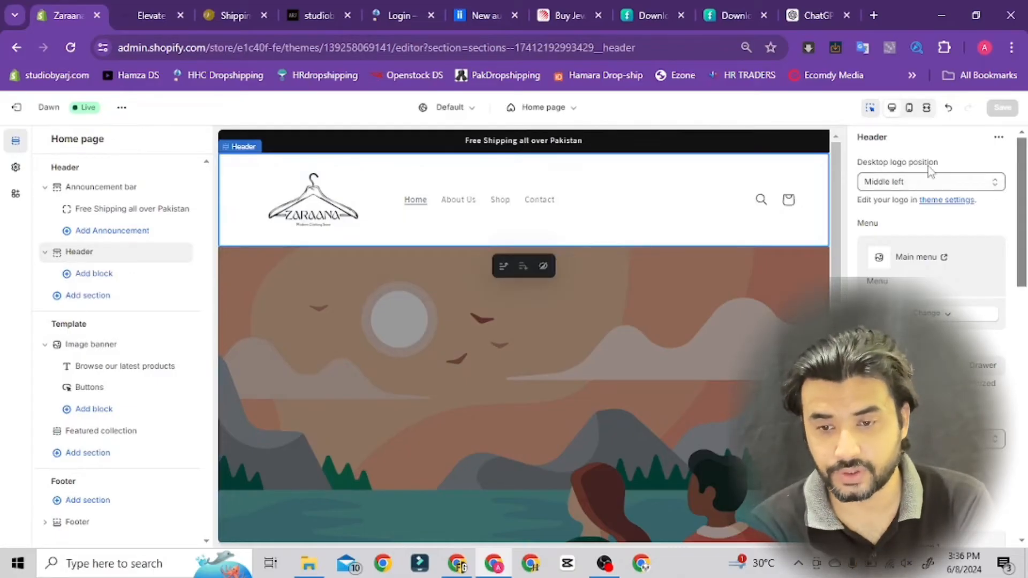
click(926, 184)
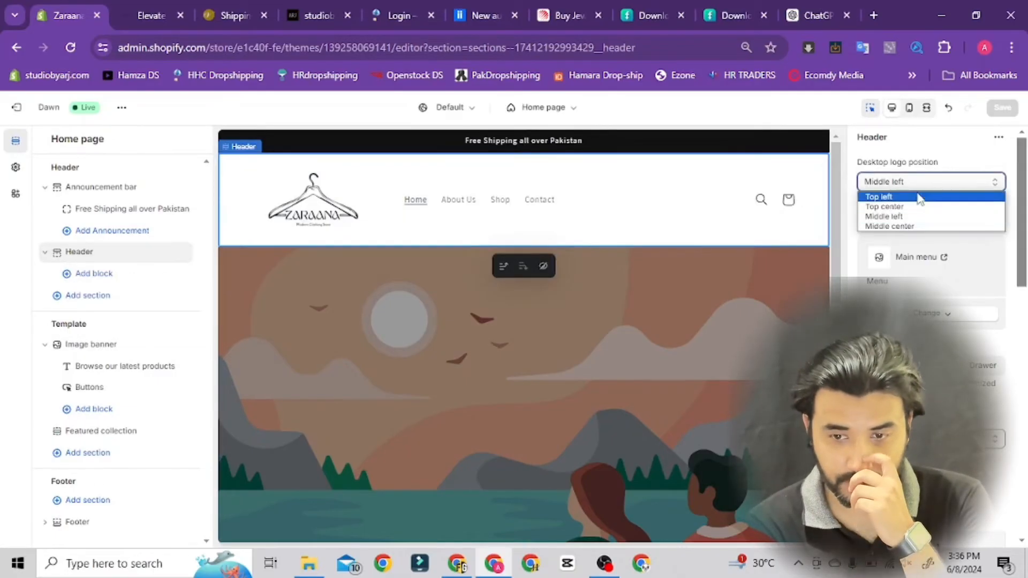
click(919, 197)
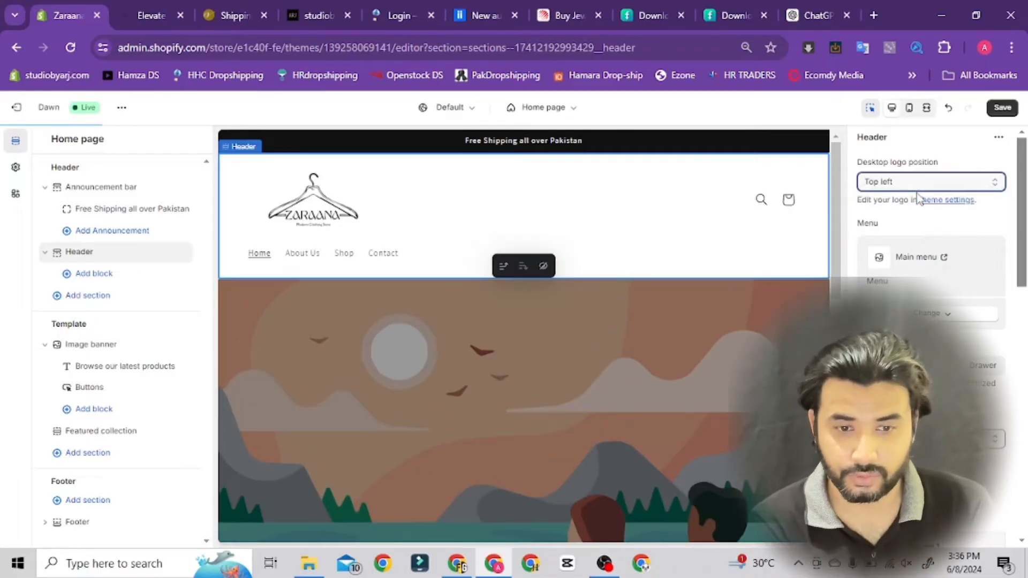
click(921, 182)
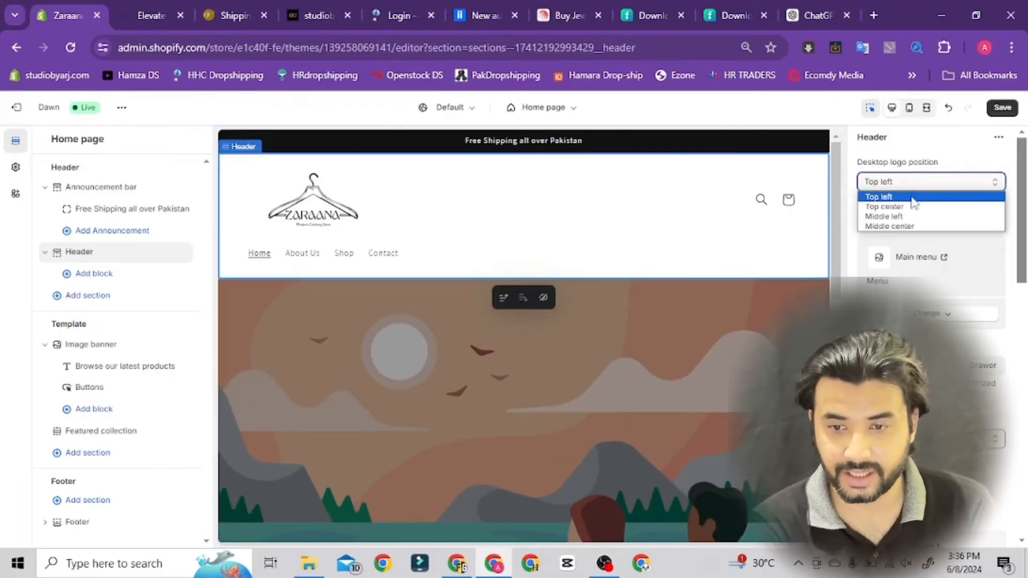
click(909, 208)
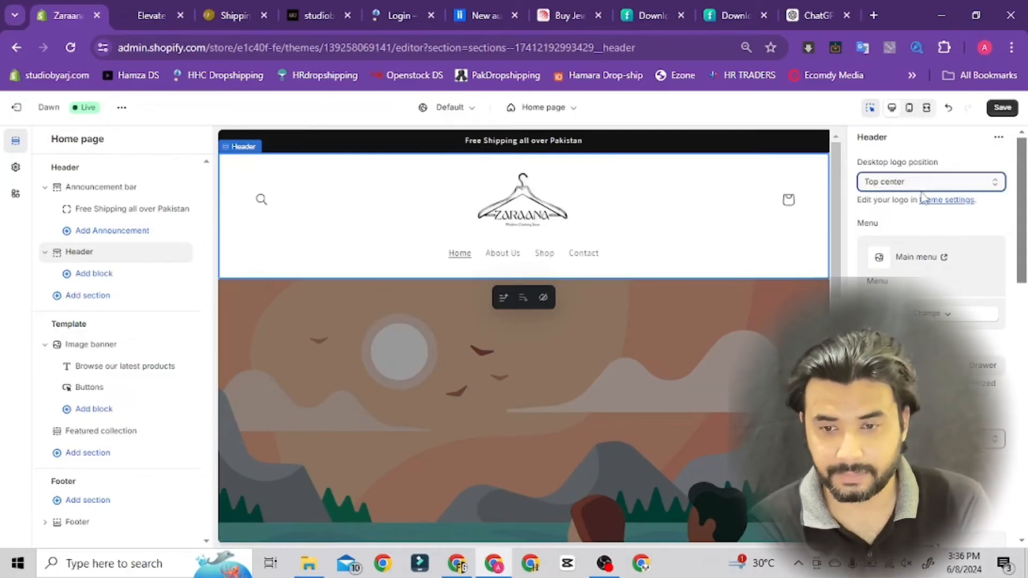
click(921, 189)
click(909, 219)
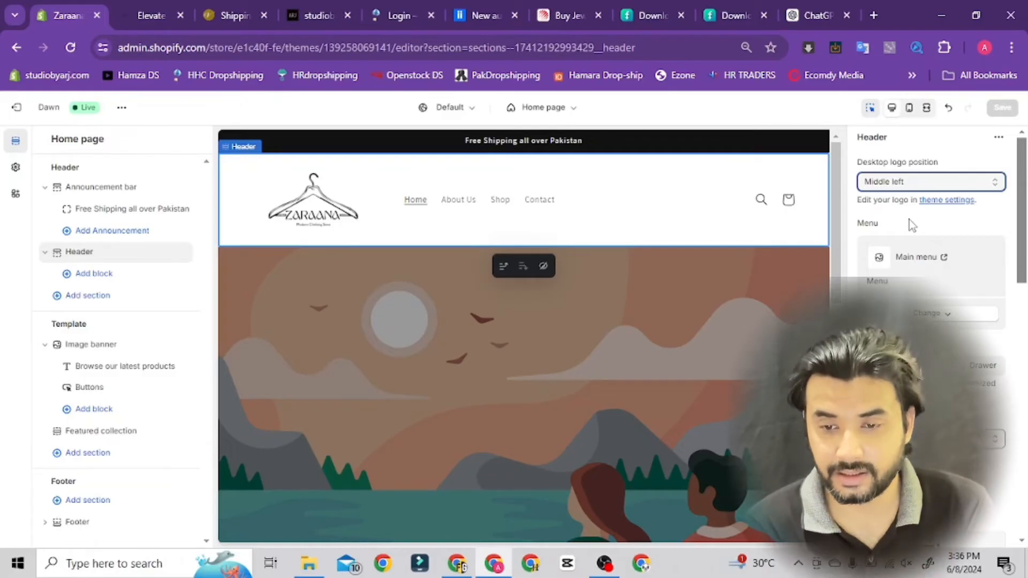
click(925, 186)
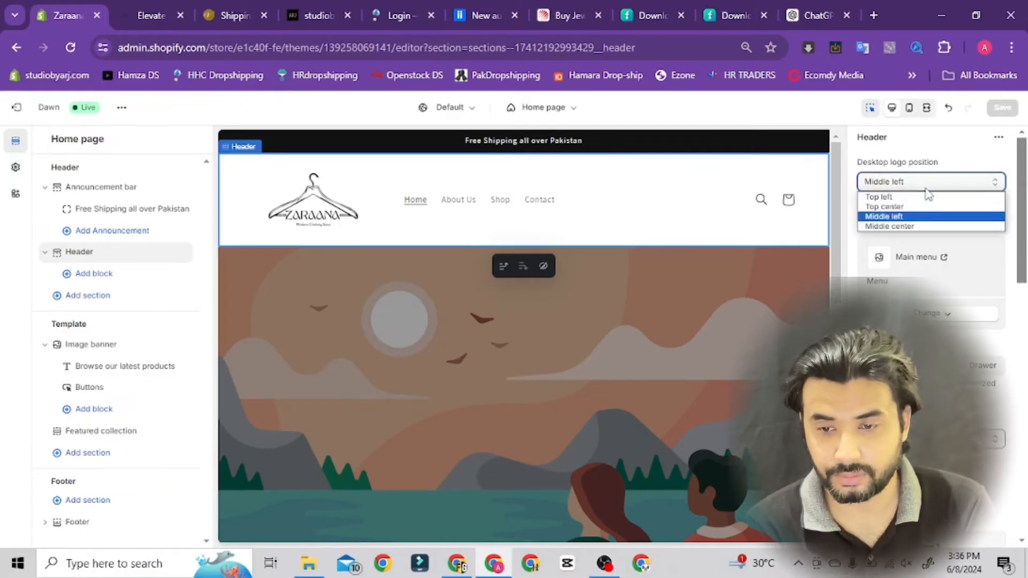
click(922, 226)
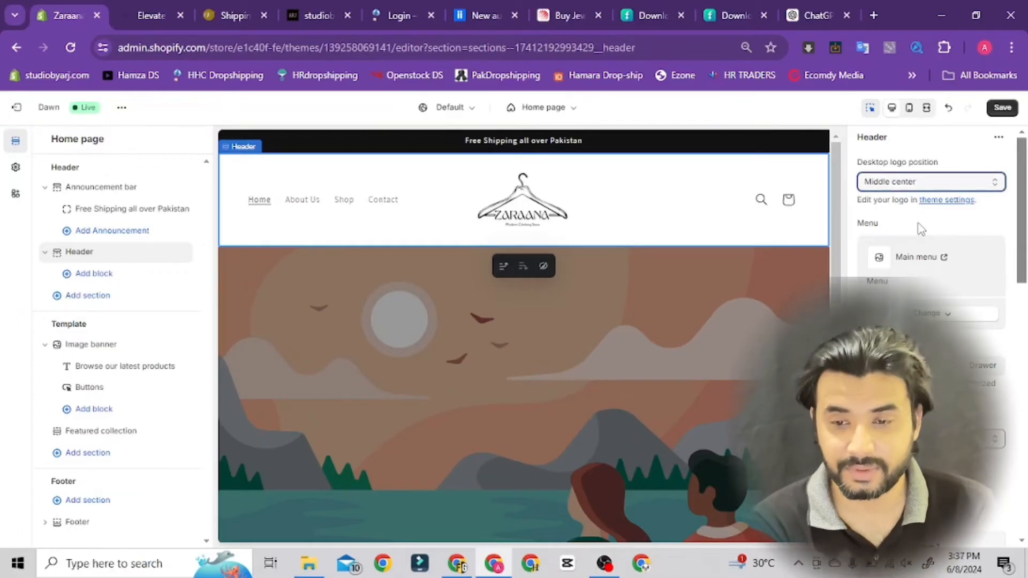
Set the header's desktop logo position to Middle left, and view the menus available for the header without changing the assigned one
click(926, 183)
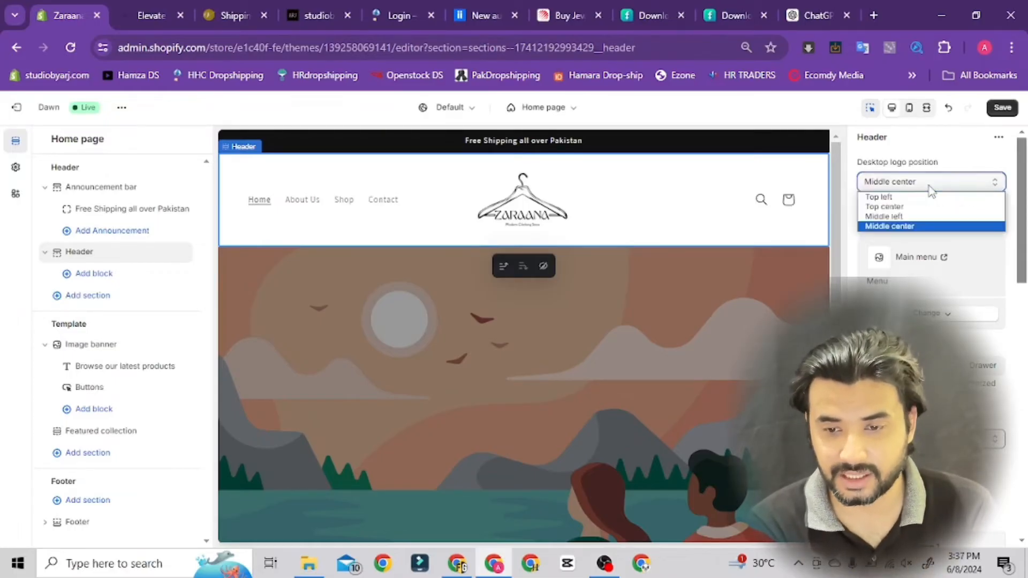
click(926, 217)
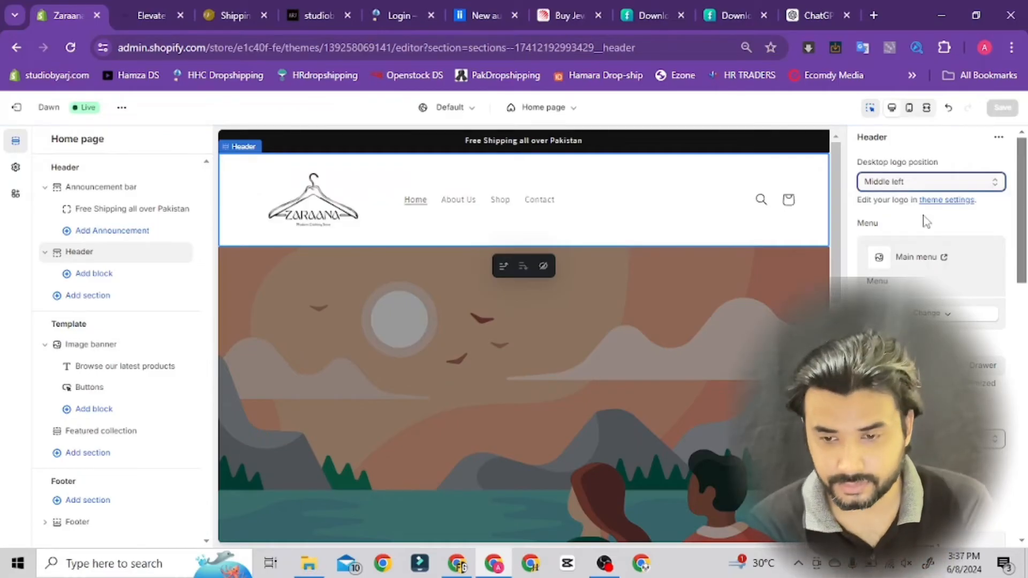
scroll(1019, 220, down, 2)
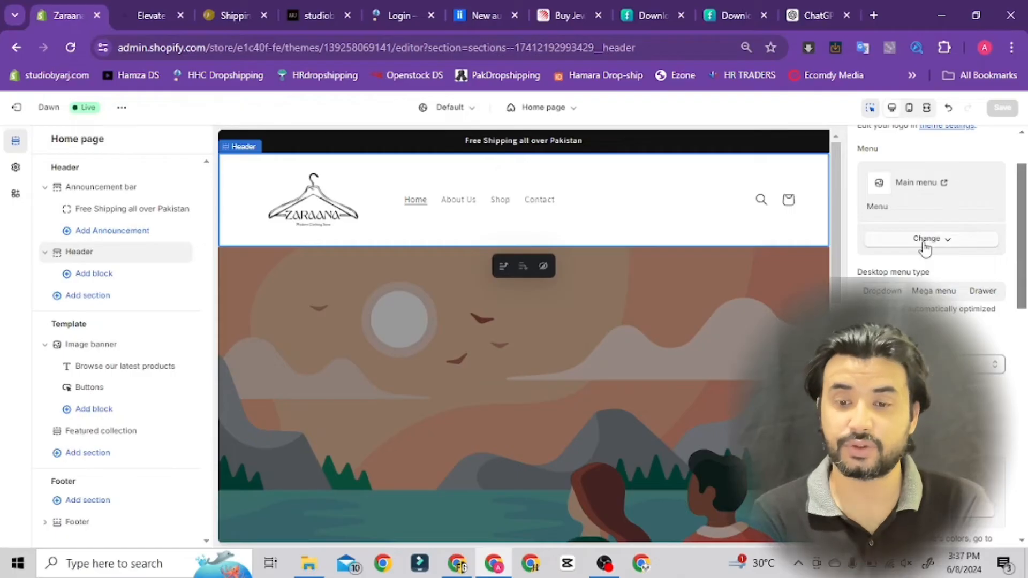
click(925, 241)
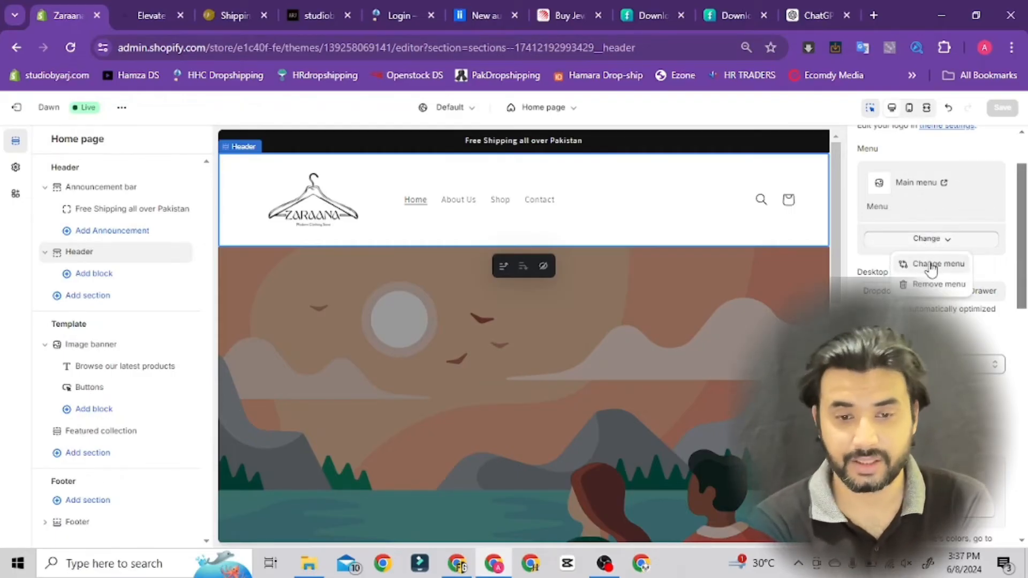
click(931, 265)
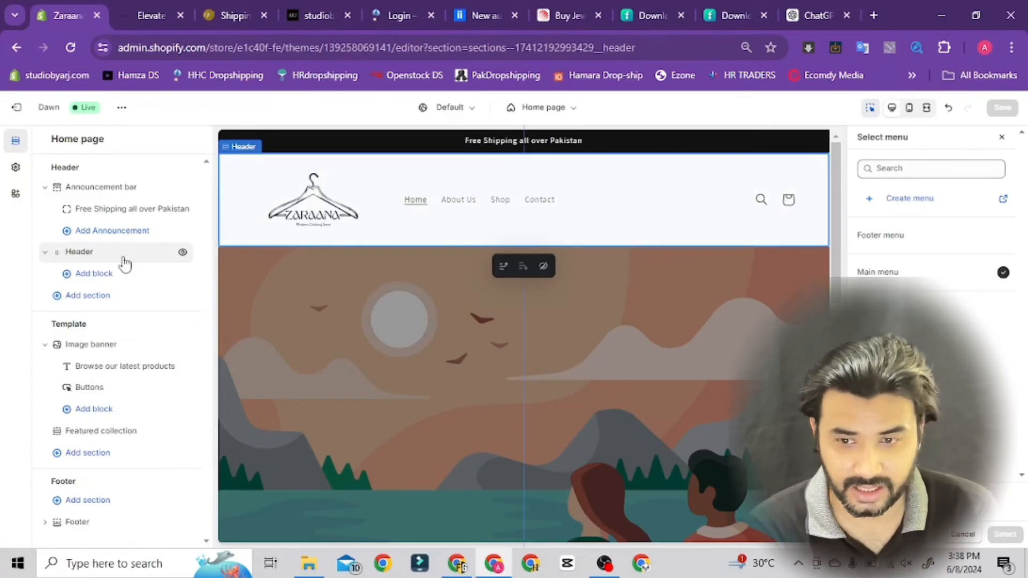
click(1000, 138)
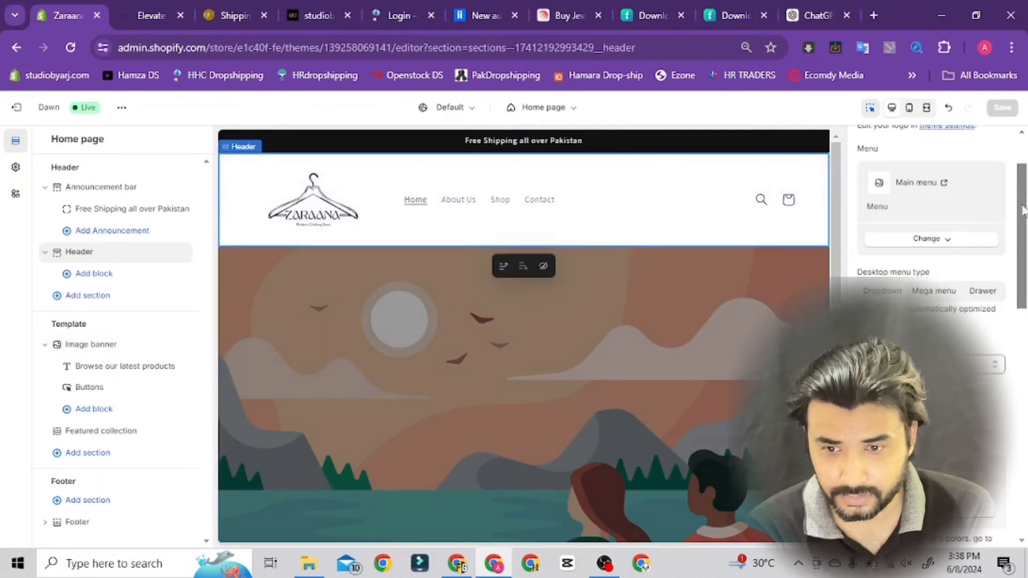
Review the header's desktop menu type and sticky header settings, check the header's scrolling behaviour on the live zaraana.com storefront, and return to the theme editor
drag(1023, 209, 1024, 247)
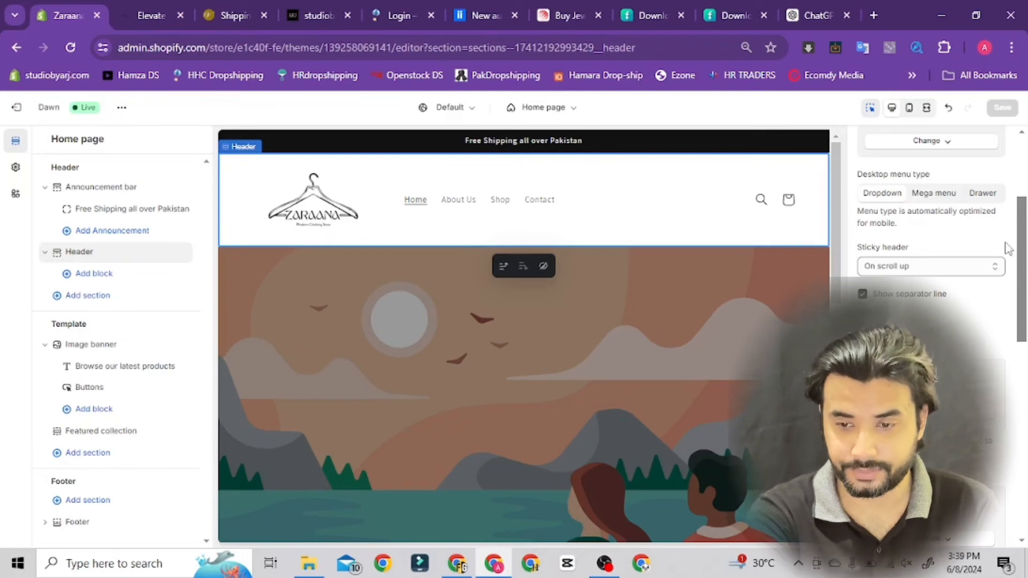
drag(1022, 237, 1023, 254)
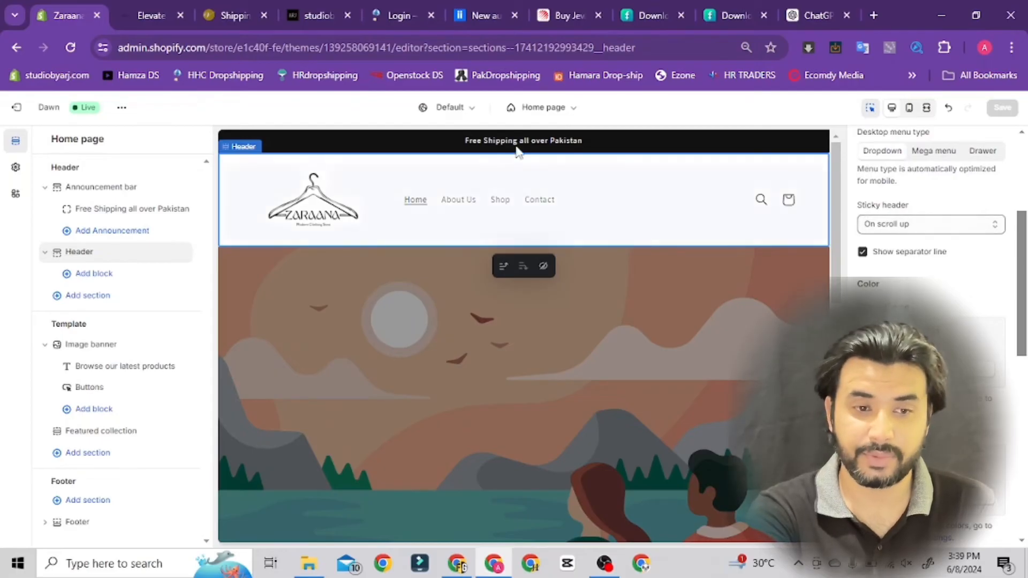
click(146, 18)
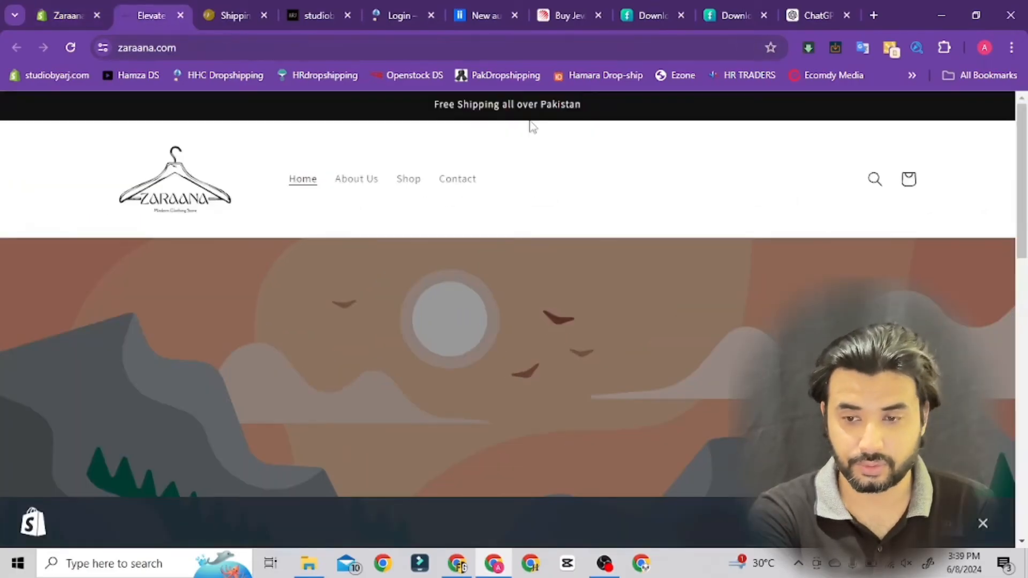
drag(1025, 171, 1026, 285)
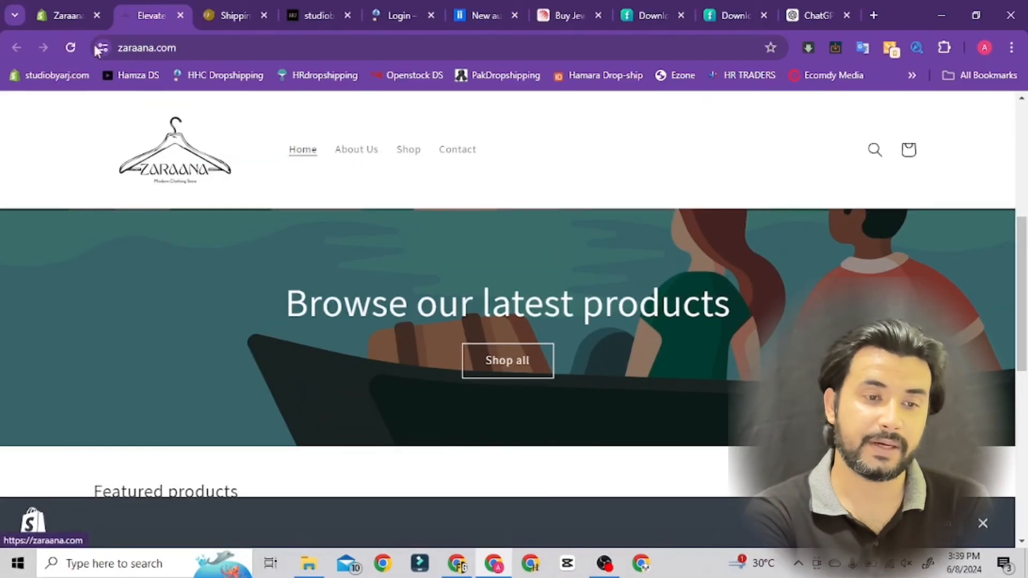
click(69, 17)
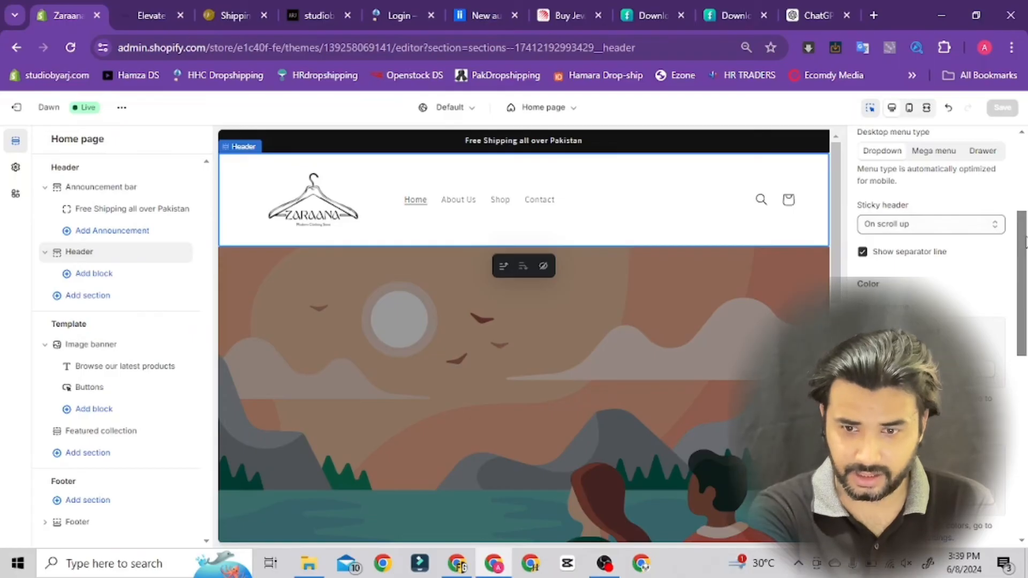
Examine the remaining header settings: color schemes, country/region and language selectors, mobile logo position and spacing
scroll(943, 257, down, 2)
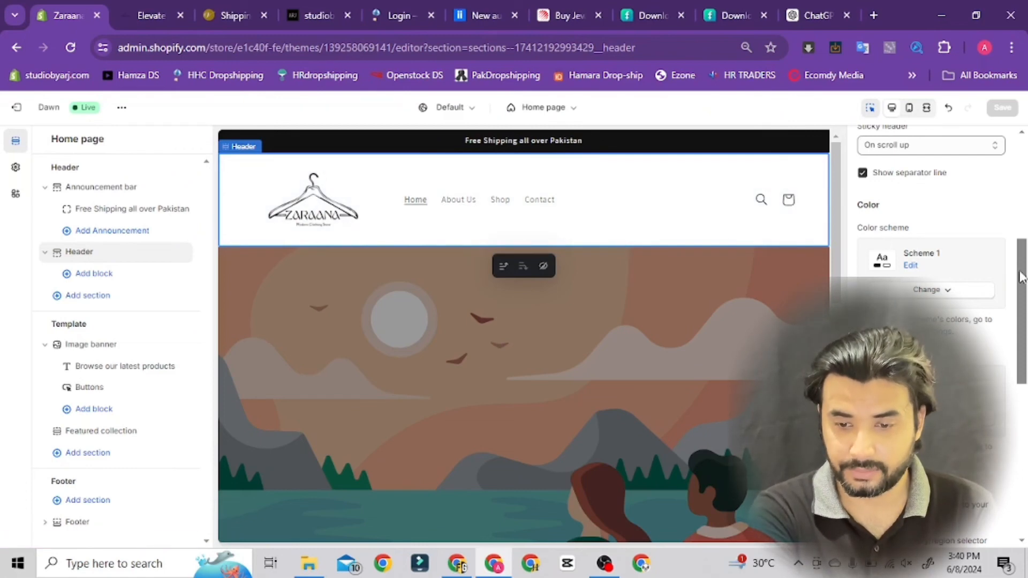
drag(1019, 277, 1024, 393)
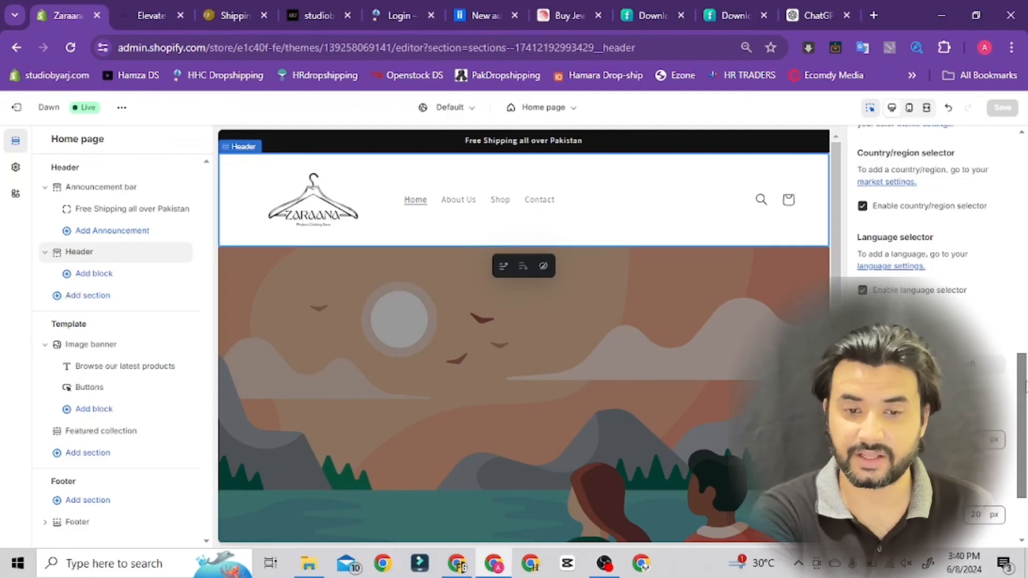
drag(1024, 382, 1026, 401)
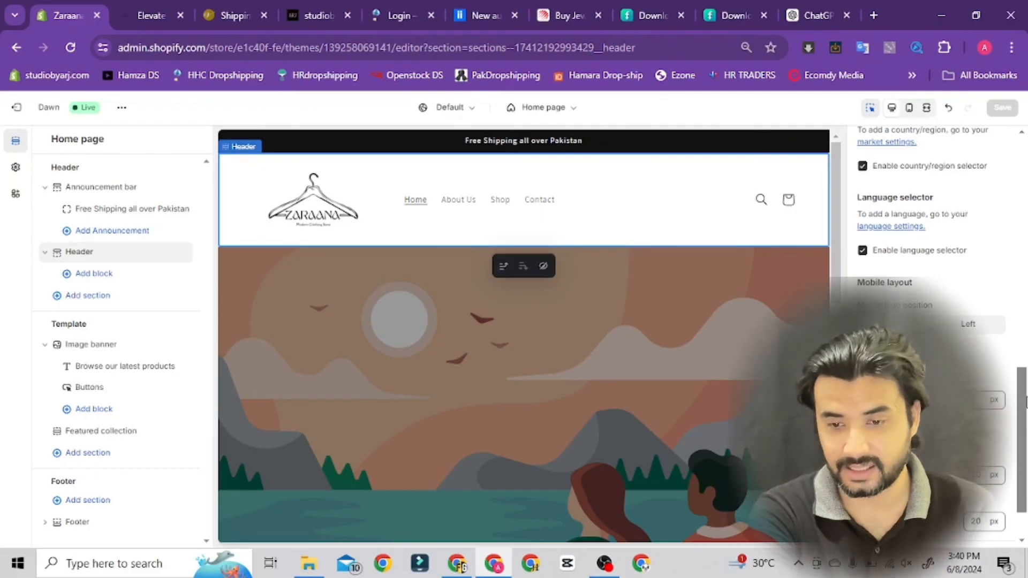
scroll(1023, 407, down, 1)
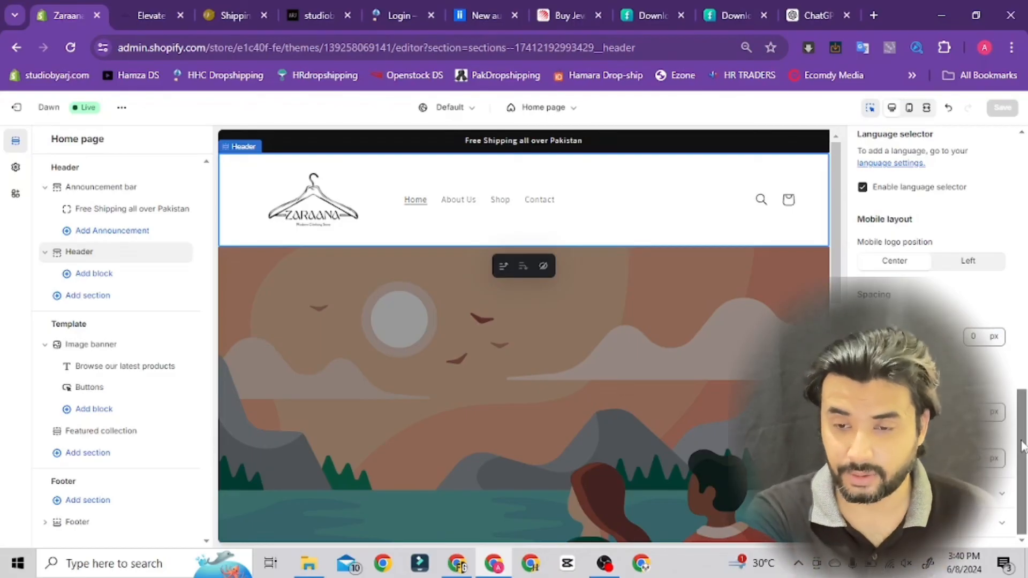
drag(1022, 444, 1025, 348)
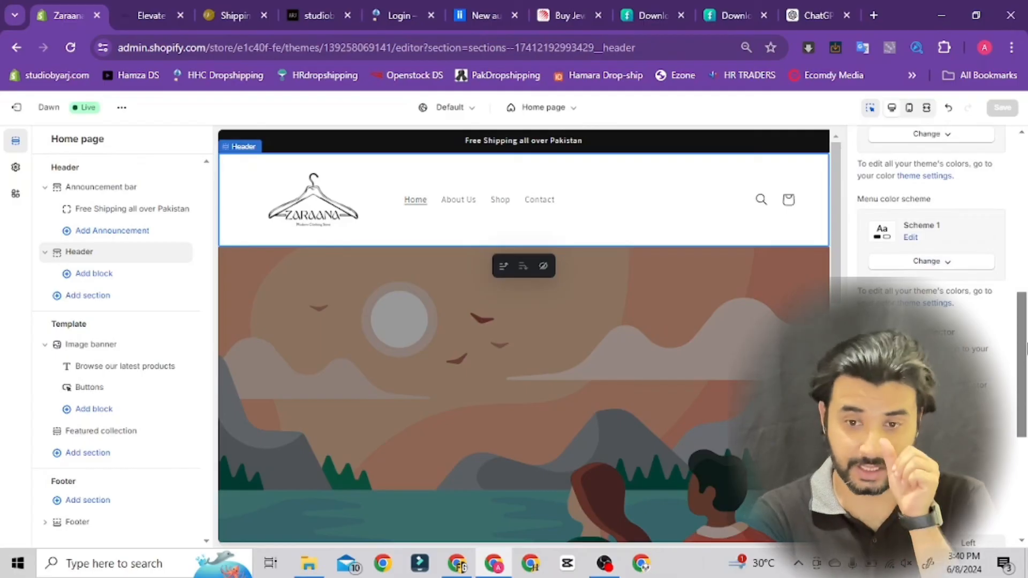